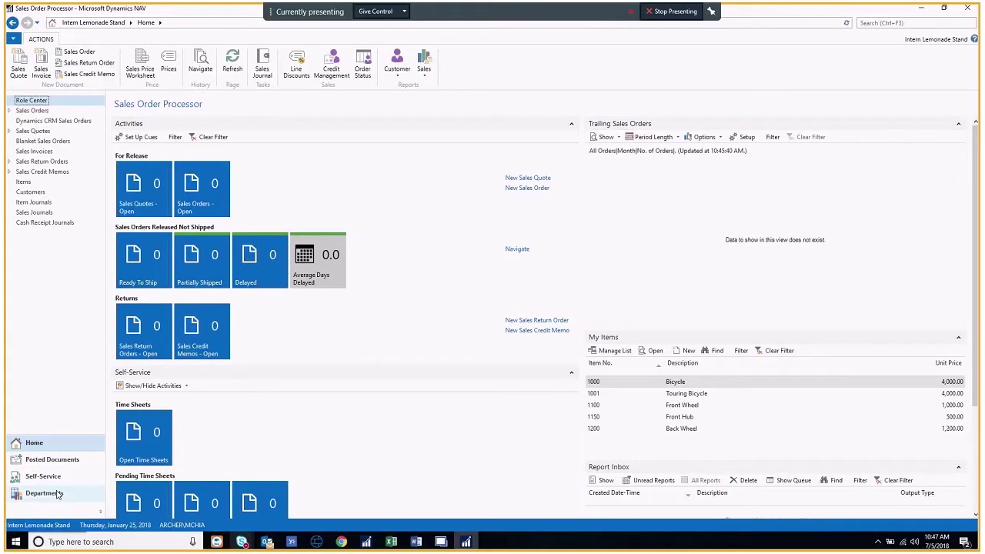
- Go to Departments > IT Administration > Tasks and scroll down to the General tasks such as Change Log Setup
left_click(56, 493)
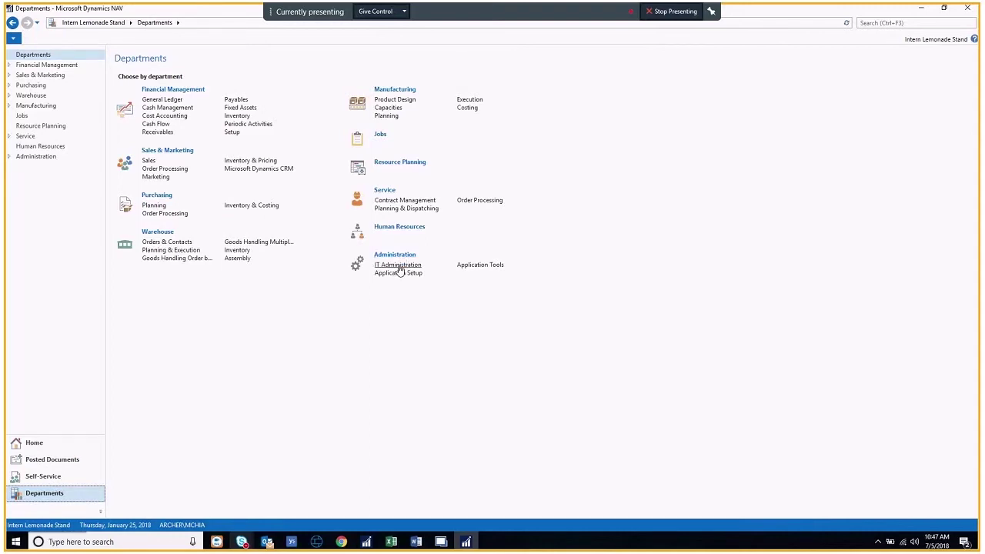
left_click(397, 265)
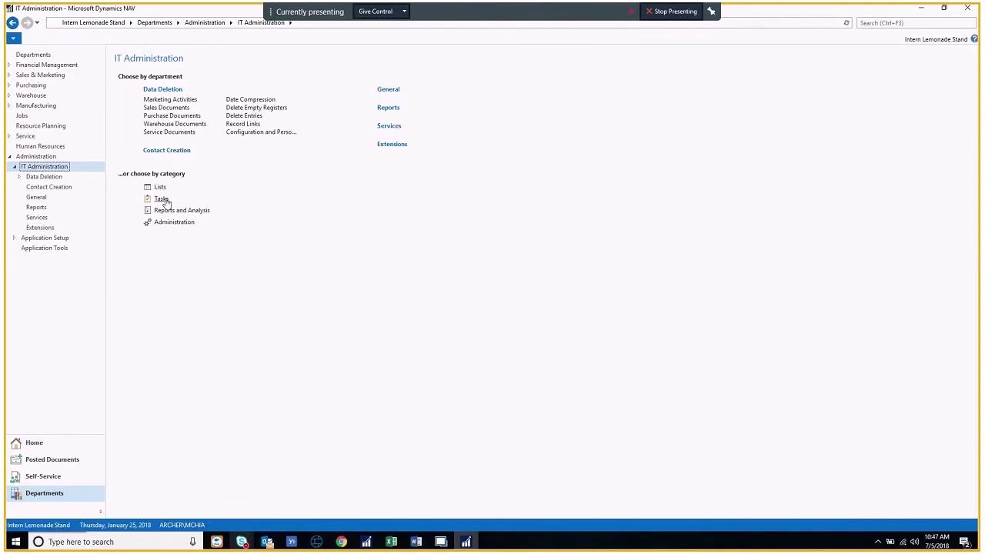
left_click(162, 199)
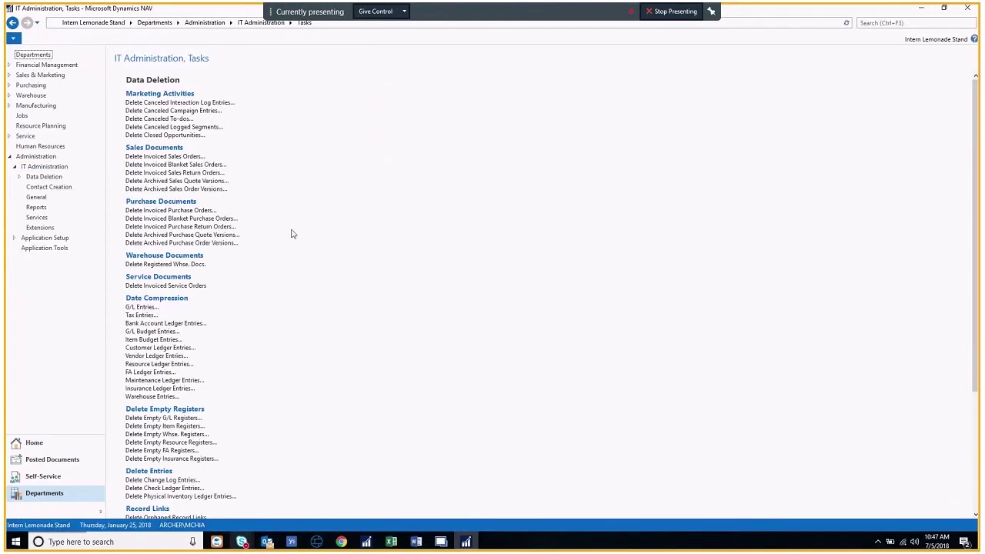
scroll(295, 244, "down", 5)
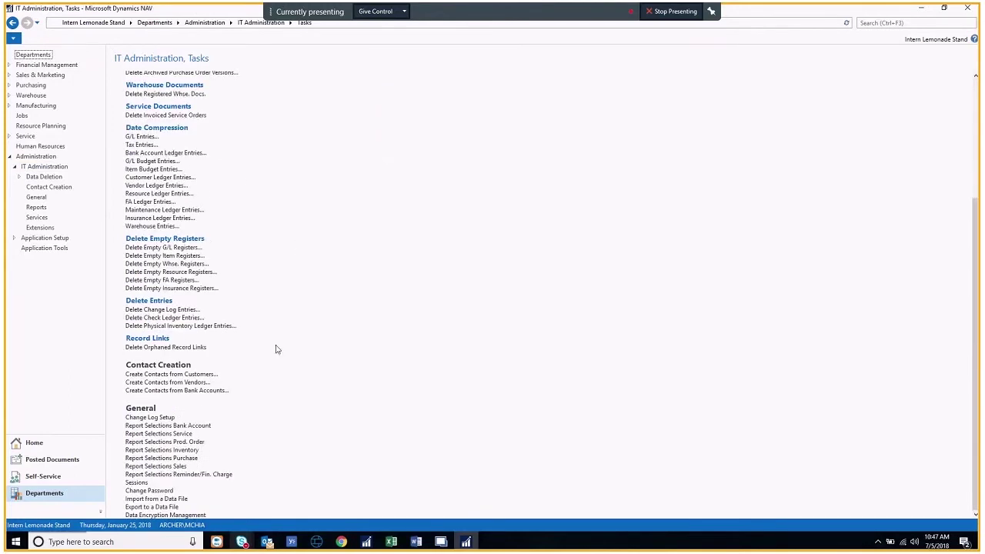
- Open Change Log Setup from the General tasks and tick Change Log Activated
left_click(150, 417)
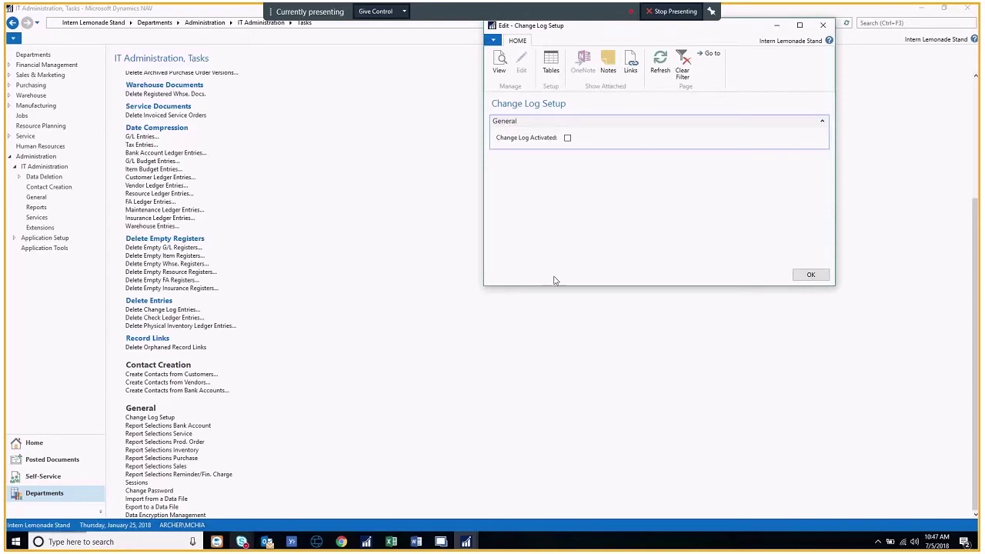
left_click(567, 139)
- Open the Change Log Setup (Table) List, dismiss the error, and view the insertion logging options
left_click(551, 68)
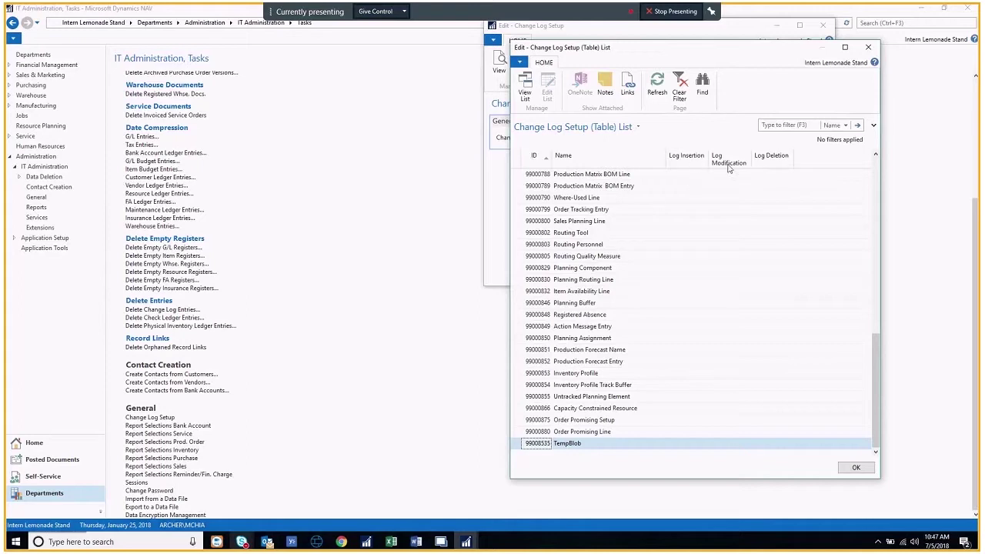
mouse_move(761, 174)
left_click(700, 176)
left_click(774, 277)
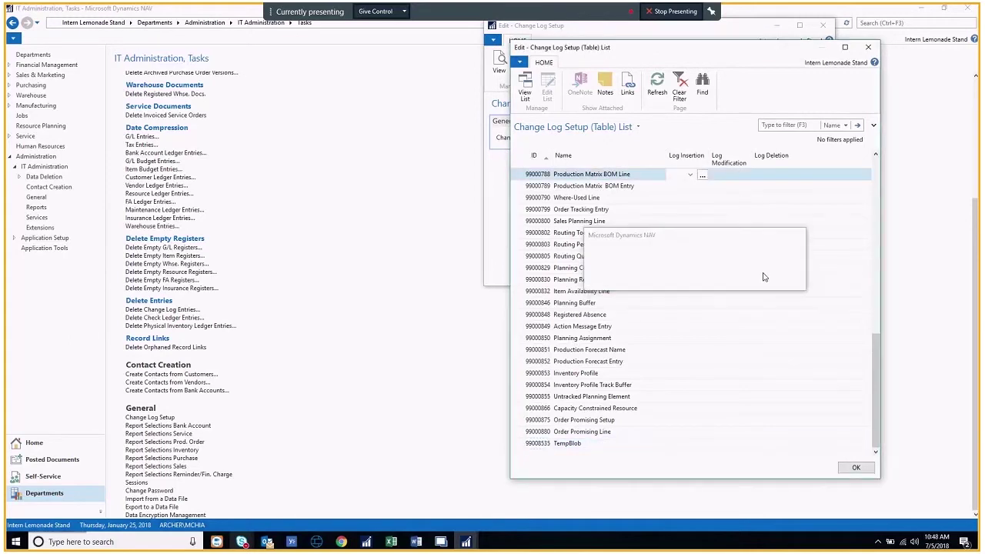
left_click(690, 176)
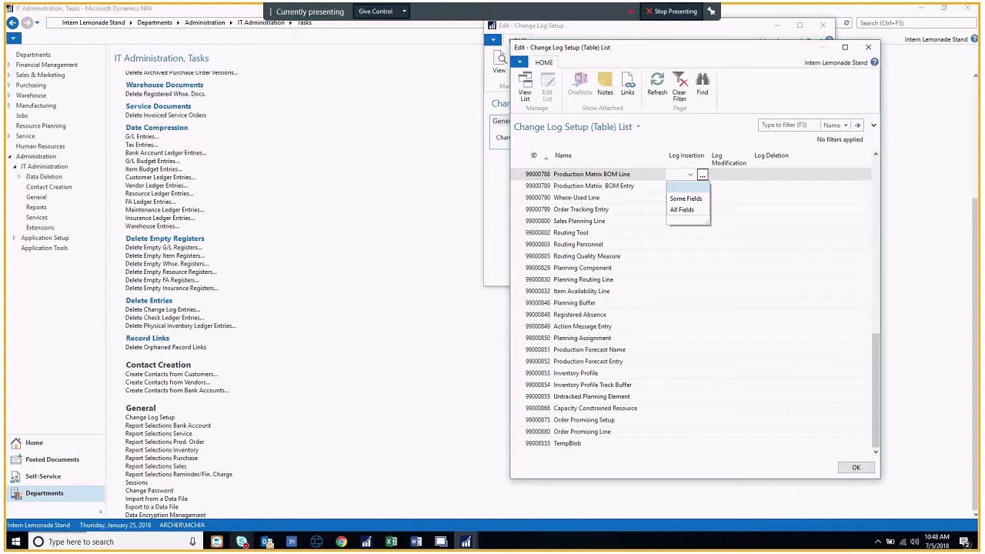
- Filter the table list to 'sales header' and select the Sales Header table (36)
left_click(773, 125)
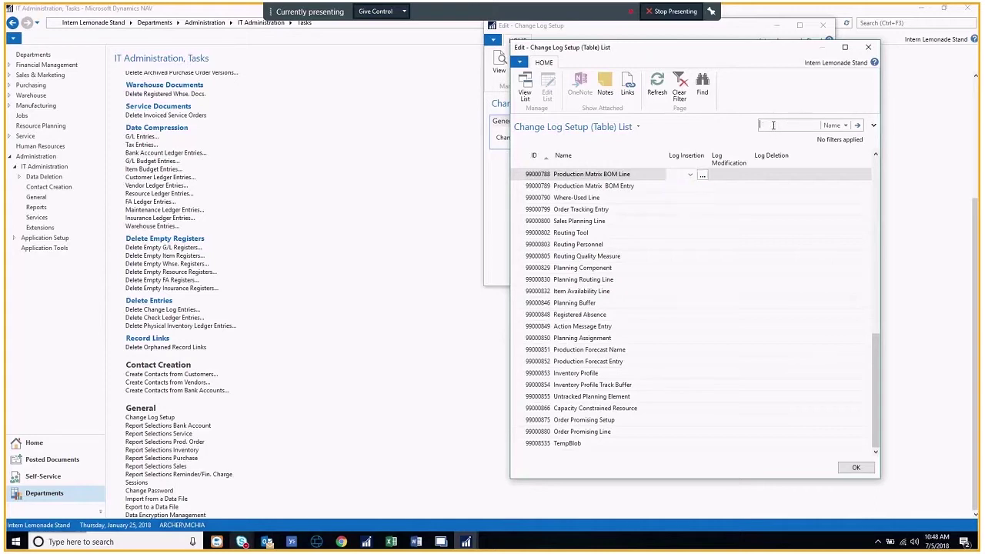
type("sales header")
key("Return")
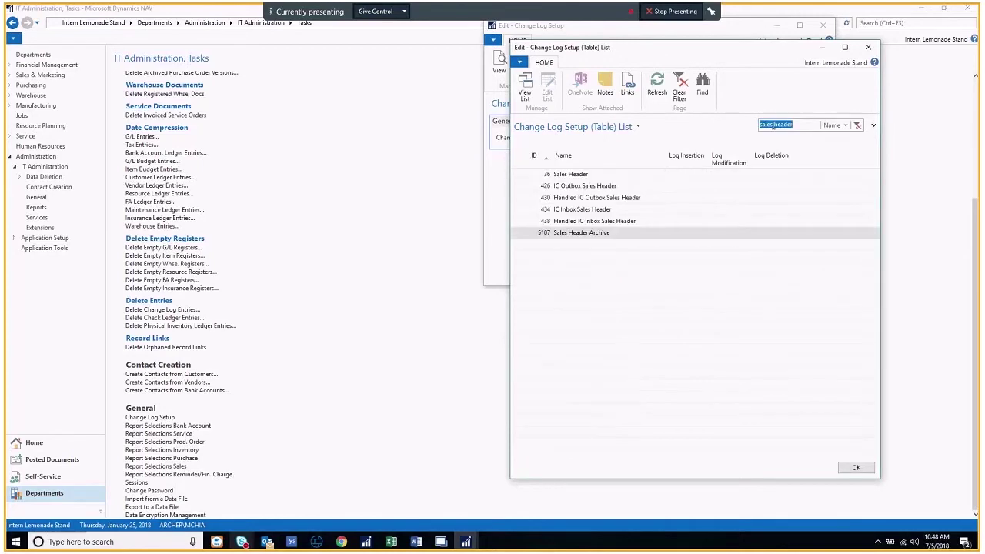
left_click(579, 178)
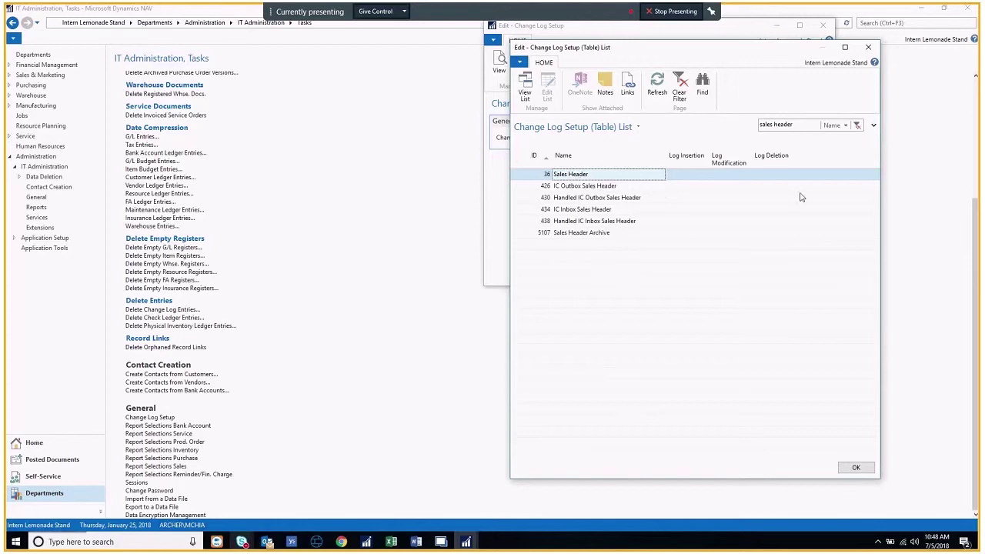
- Set Sales Header's Log Modification to Some Fields and choose a Log Deletion option
left_click(728, 178)
mouse_move(733, 179)
left_click(738, 179)
left_click(736, 176)
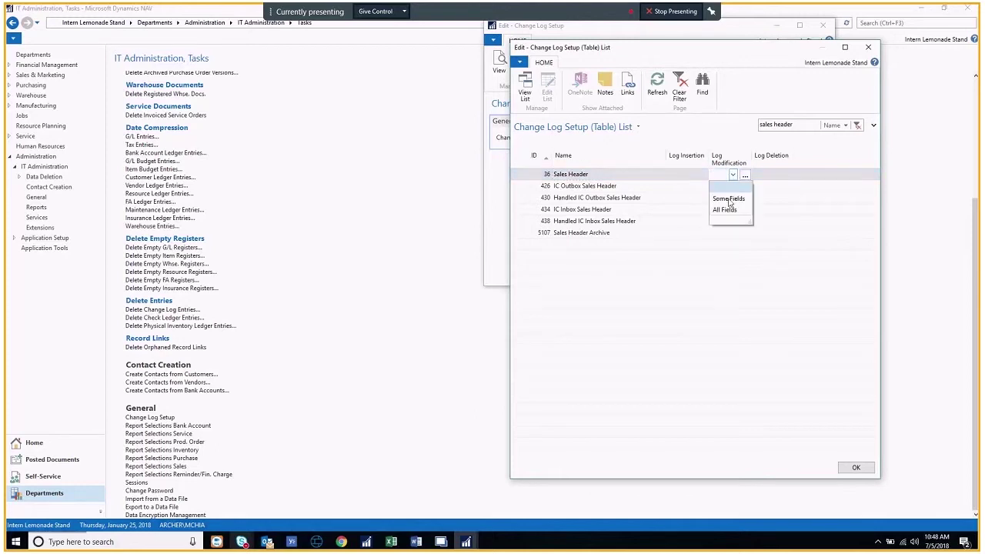
left_click(727, 199)
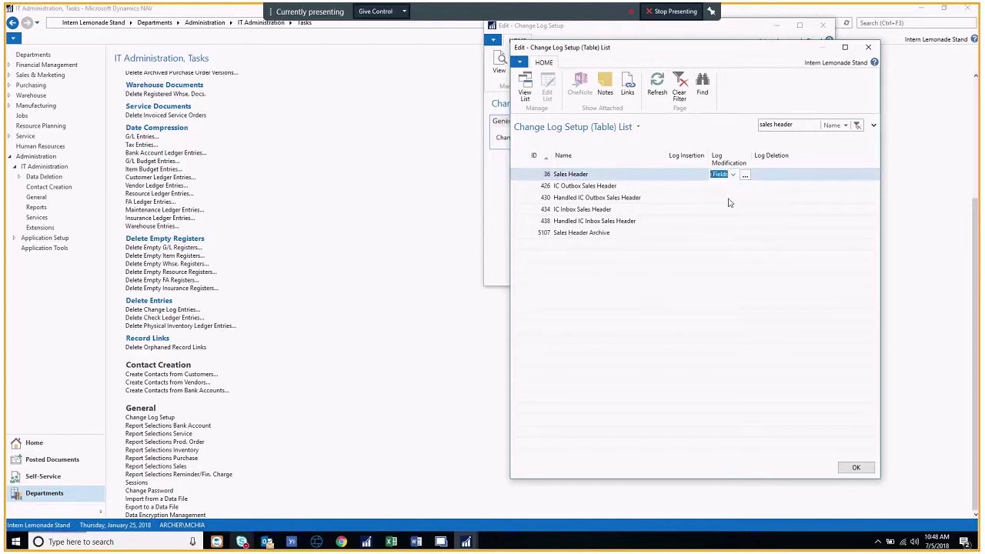
left_click(766, 177)
left_click(769, 193)
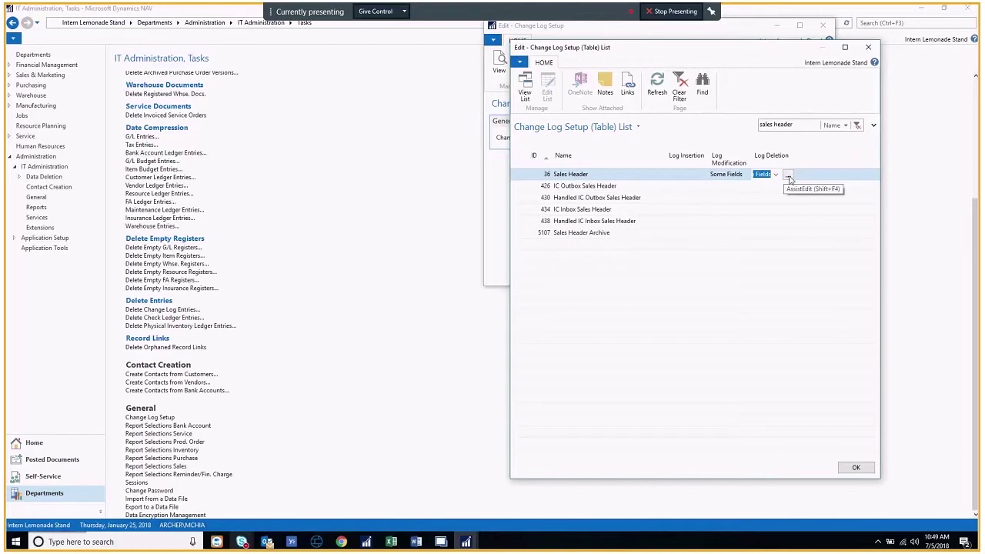
- In the Sales Header field list, log modifications of Order Date and deletions of Posting Date
left_click(788, 176)
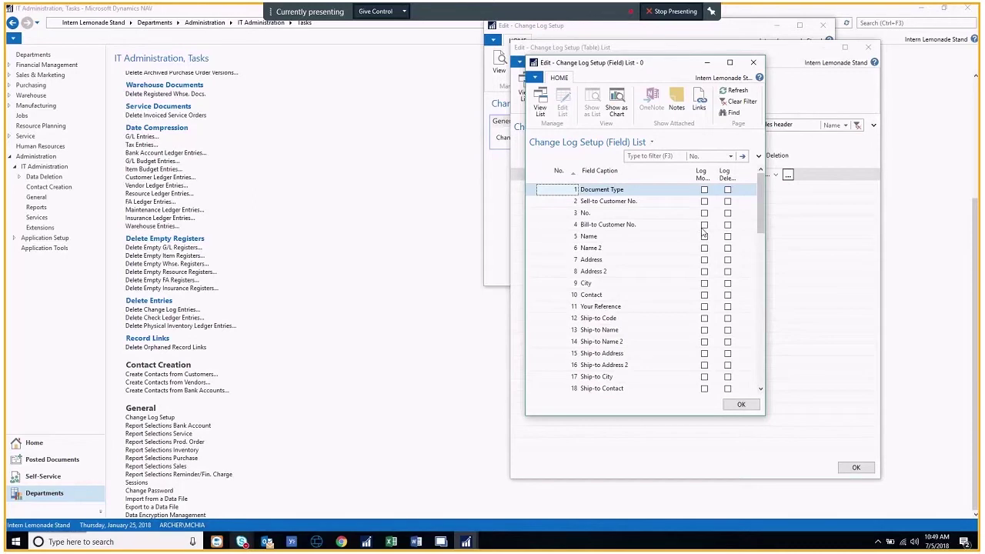
scroll(703, 232, "down", 1)
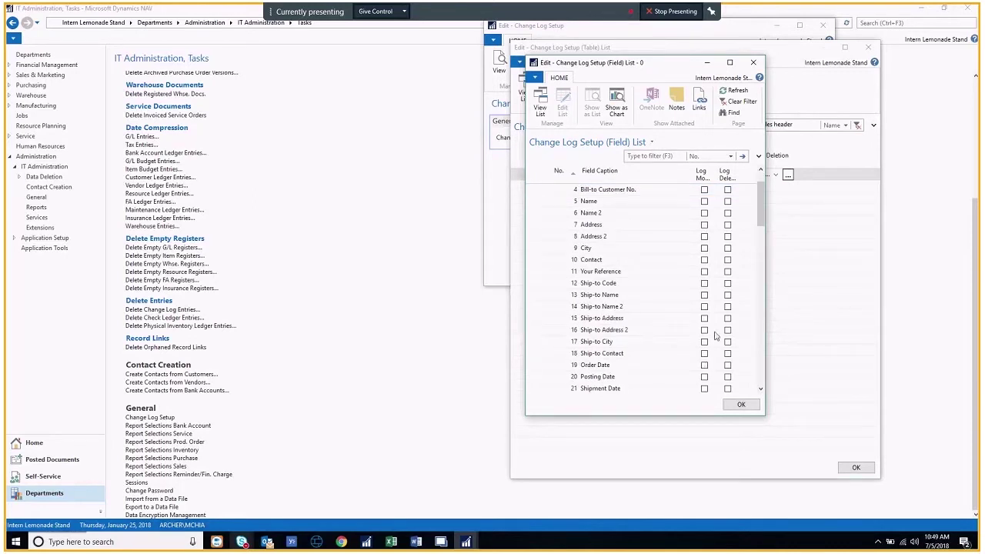
left_click_drag(764, 416, 904, 477)
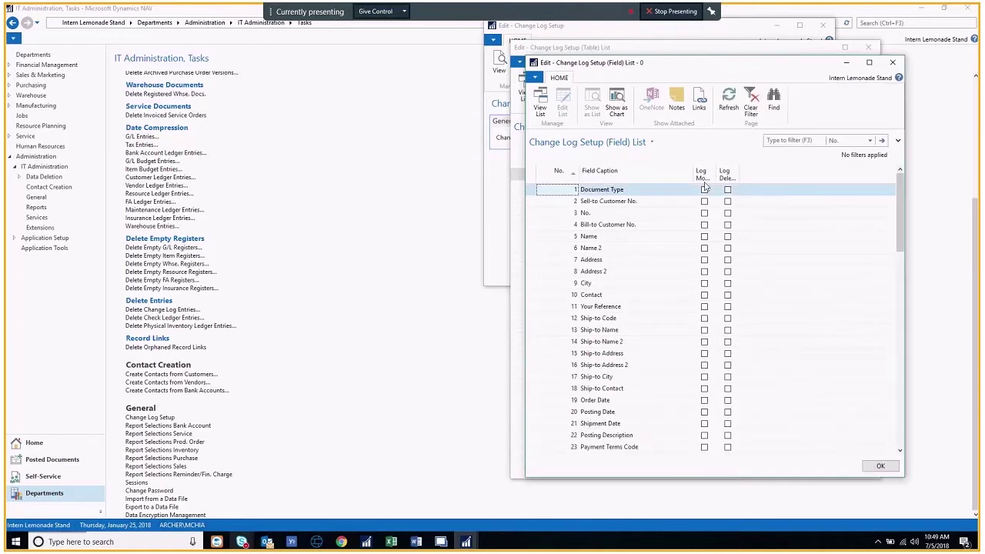
left_click_drag(714, 173, 798, 175)
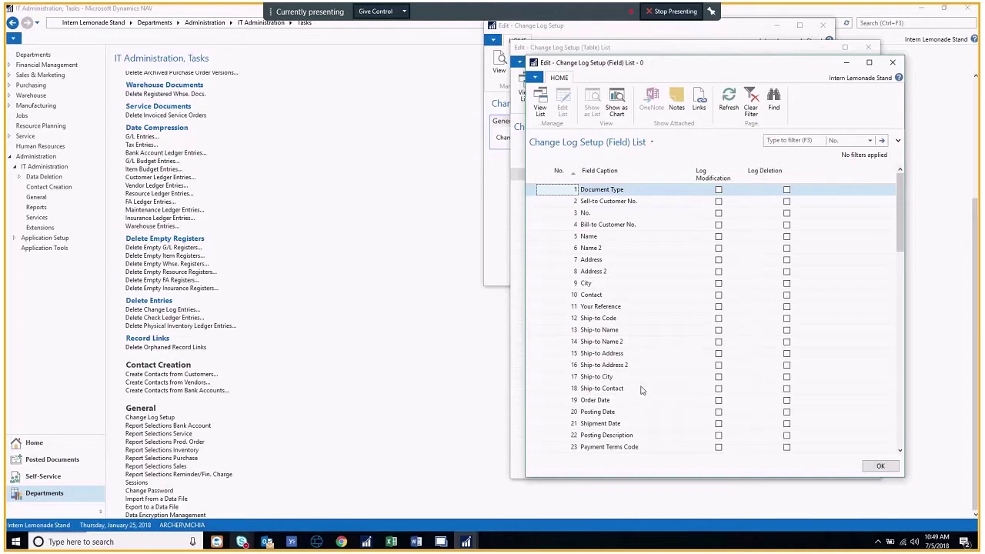
left_click(718, 402)
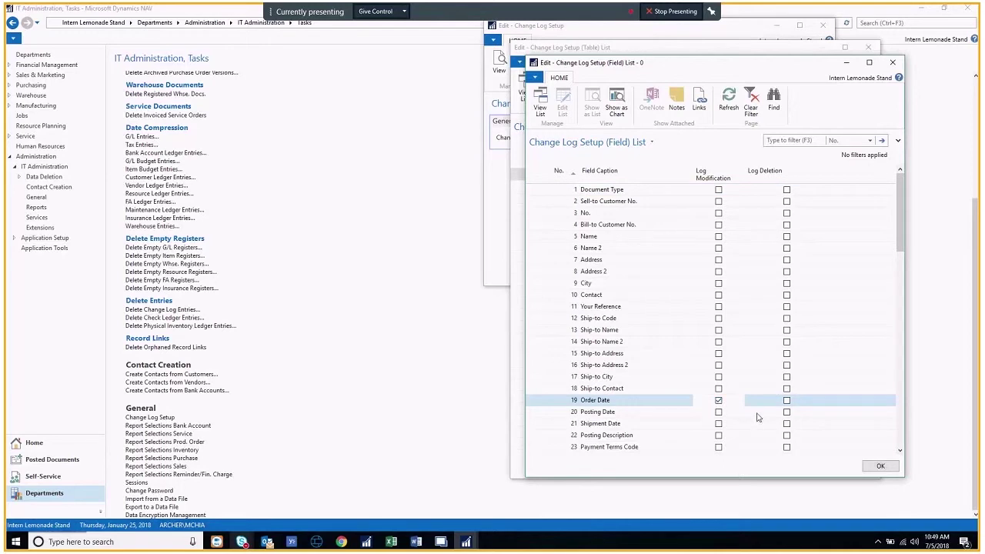
left_click(786, 413)
left_click(786, 412)
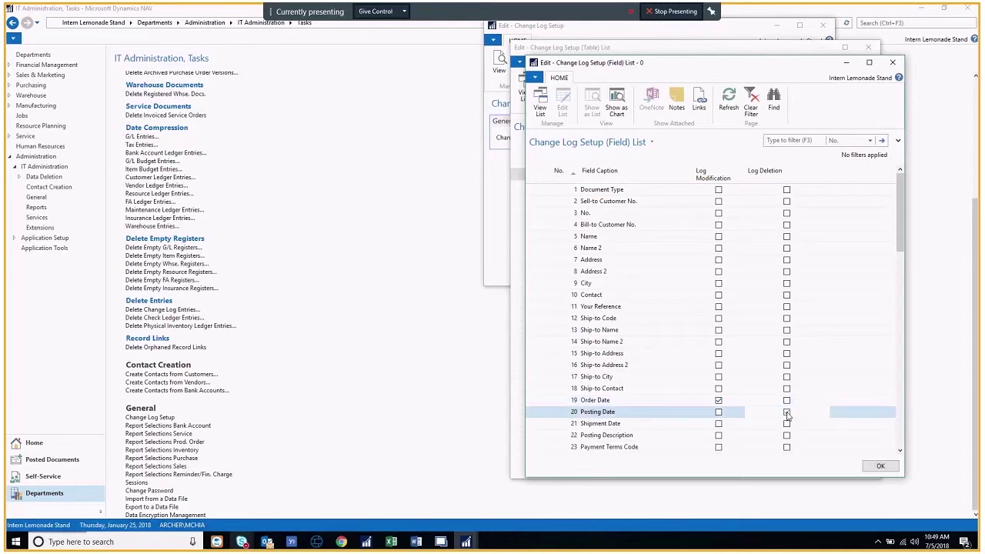
- Confirm the field and table logging choices and save the Change Log Setup
left_click(880, 466)
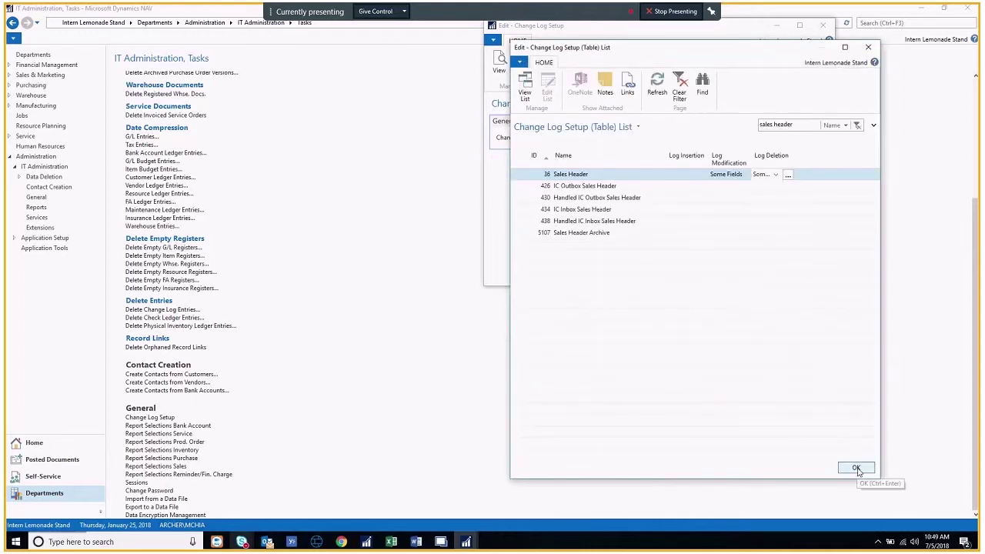
left_click(856, 467)
left_click(797, 277)
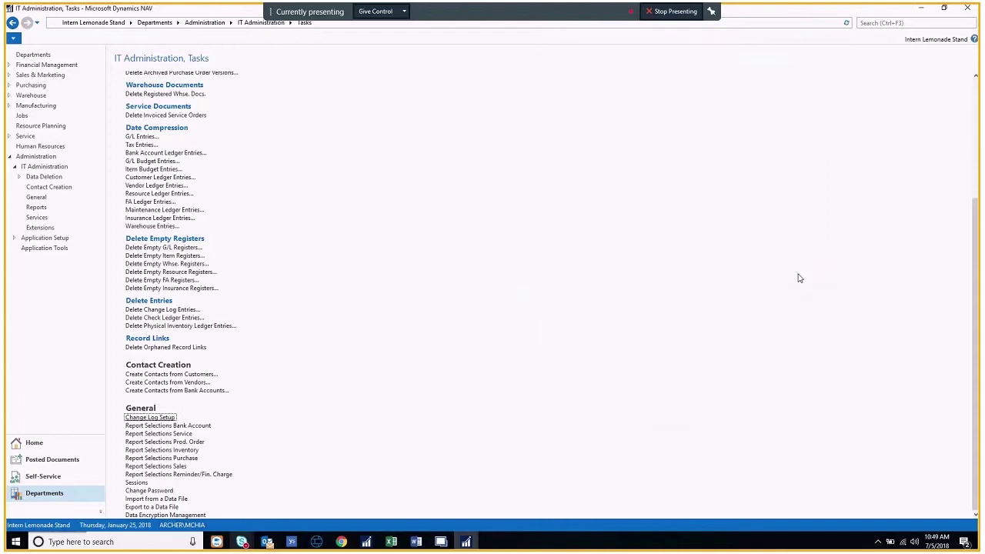
- Close Dynamics NAV and relaunch Dynamics NAV 2017 from a 'nav' Start search
left_click(967, 9)
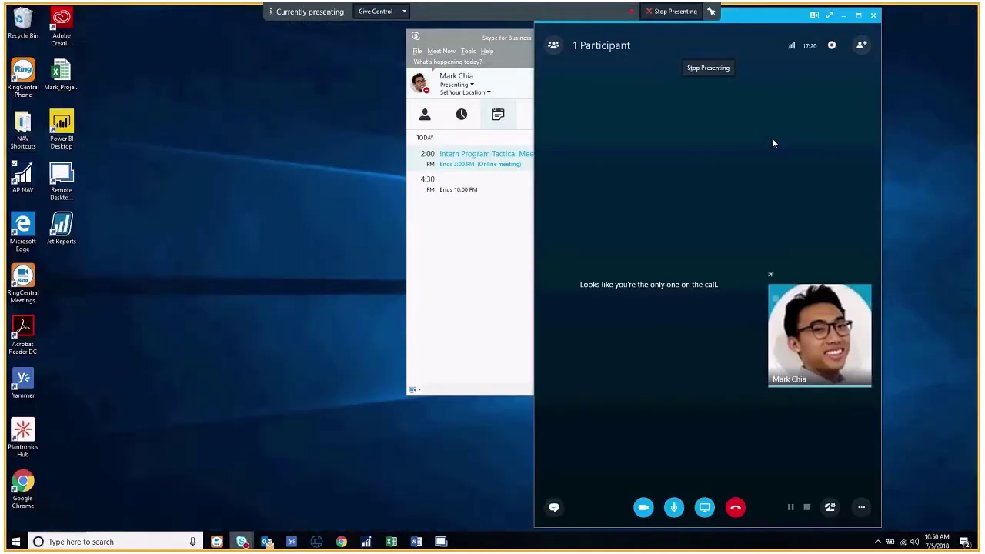
key("super")
type("nav")
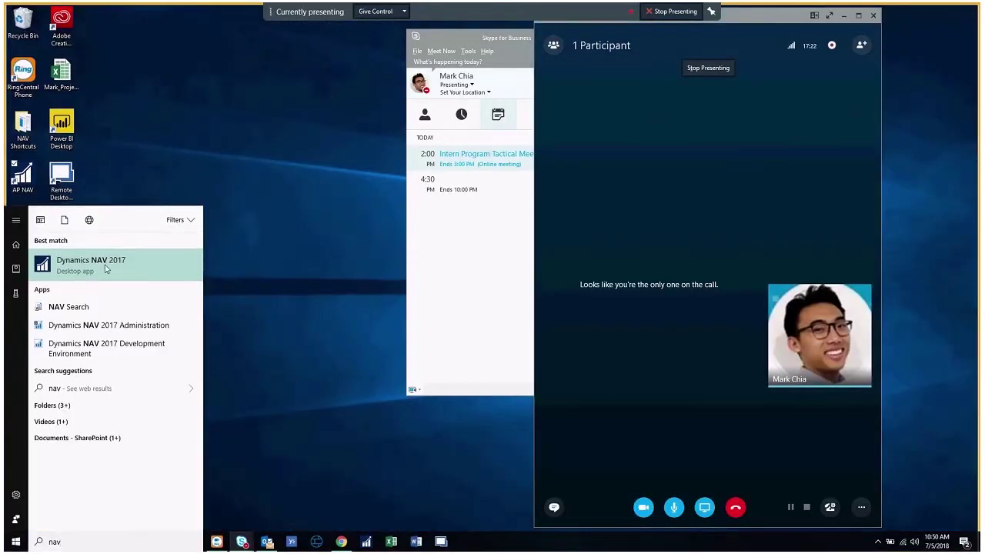
left_click(106, 266)
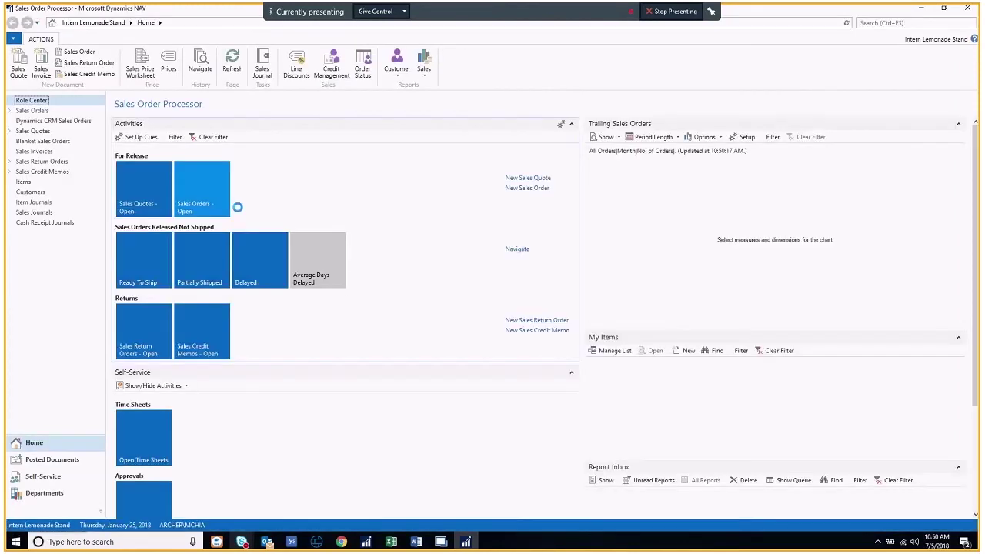
- Go to Departments > IT Administration > General and open the Change Log Entries list
left_click(47, 495)
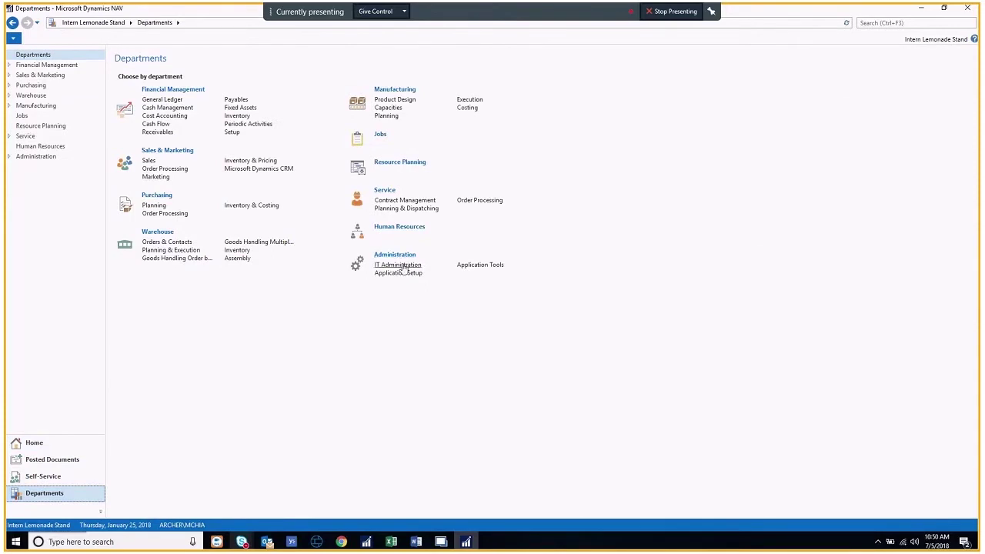
left_click(401, 265)
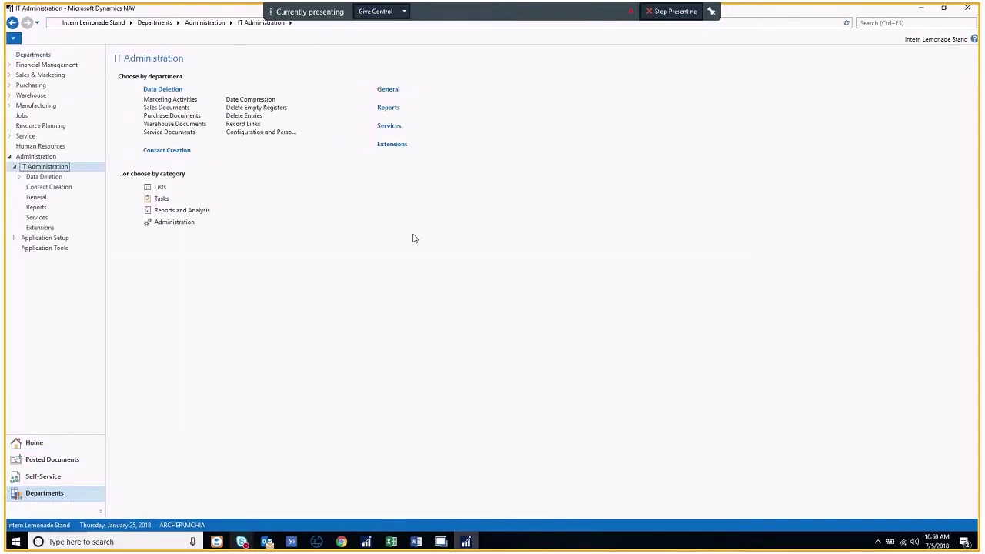
left_click(390, 90)
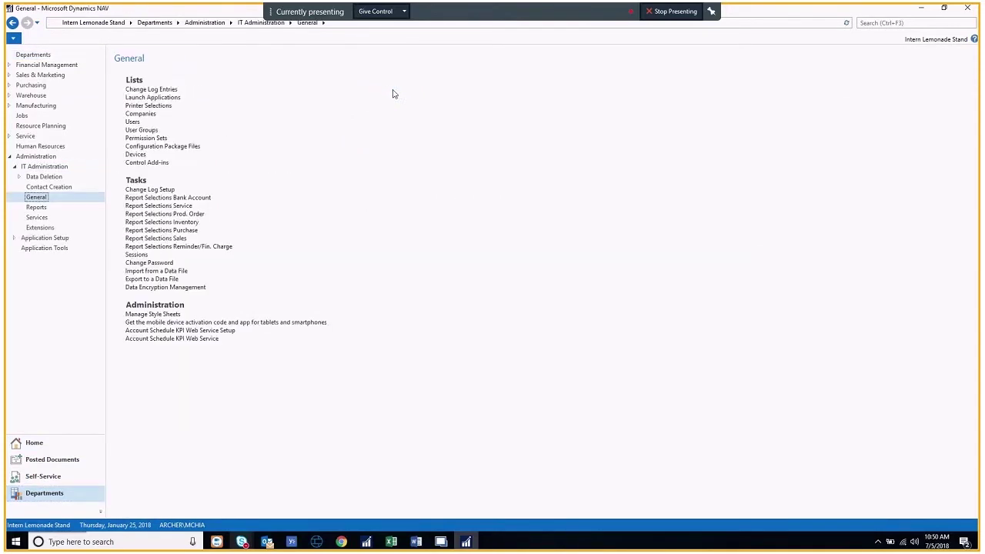
left_click(151, 89)
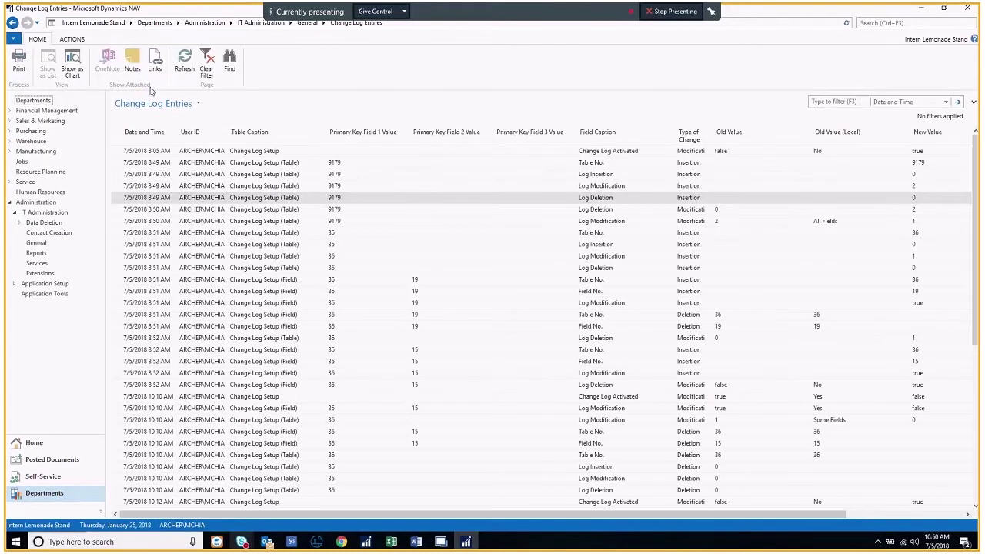
- Sort Change Log Entries by Date and Time, newest first, and scroll across to inspect the value columns
left_click(146, 134)
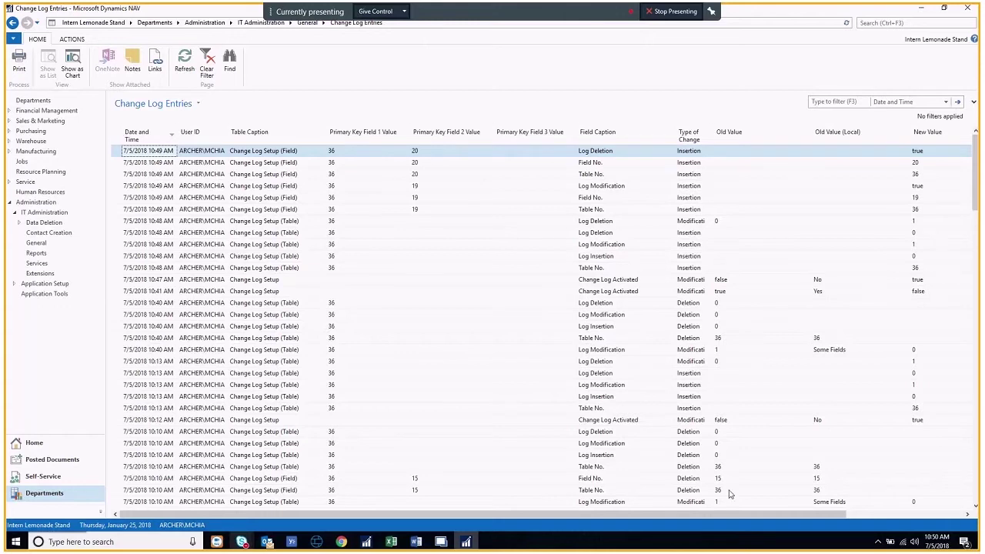
scroll(732, 514, "right", 1)
scroll(732, 511, "right", 3)
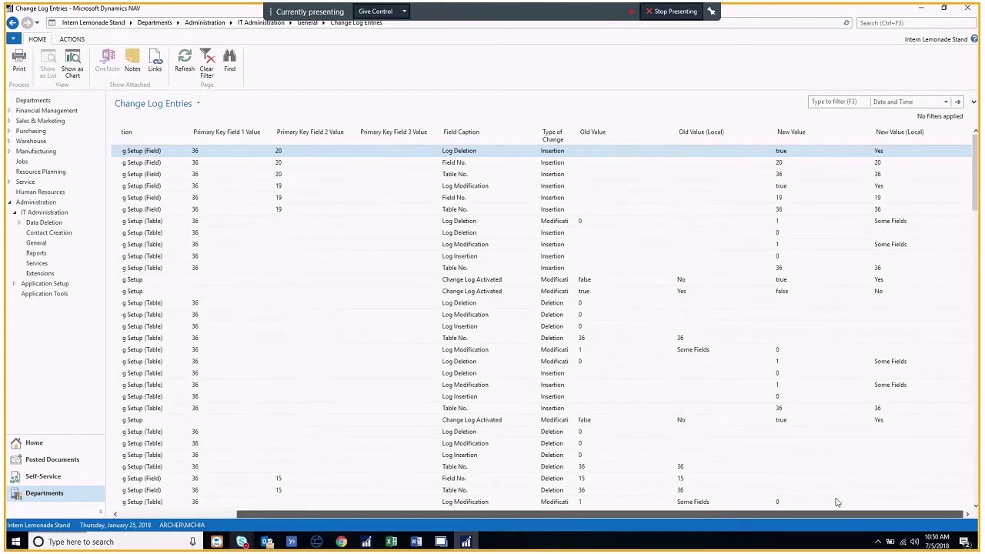
left_click_drag(664, 516, 476, 480)
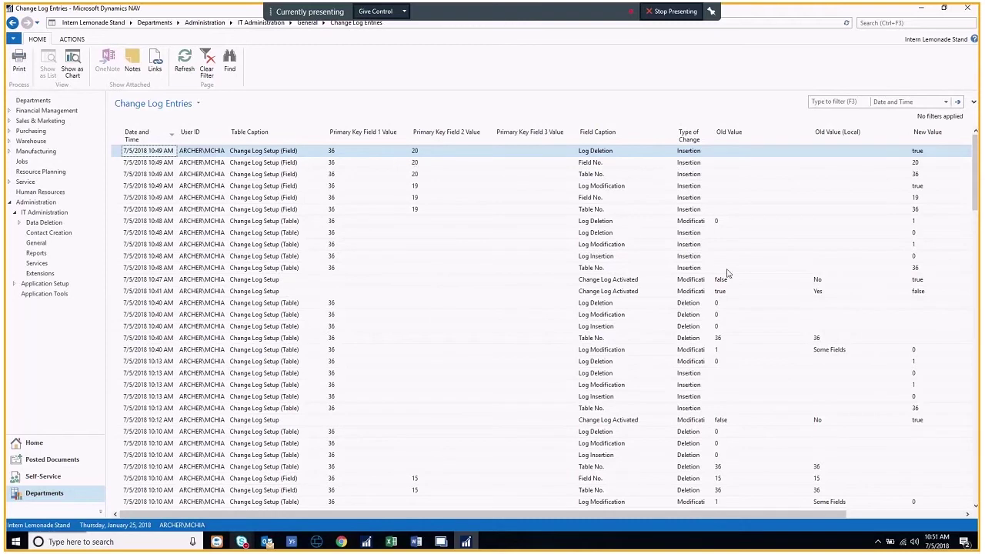
mouse_move(612, 515)
left_mouse_down()
mouse_move(696, 515)
mouse_move(801, 422)
mouse_move(957, 252)
left_mouse_up()
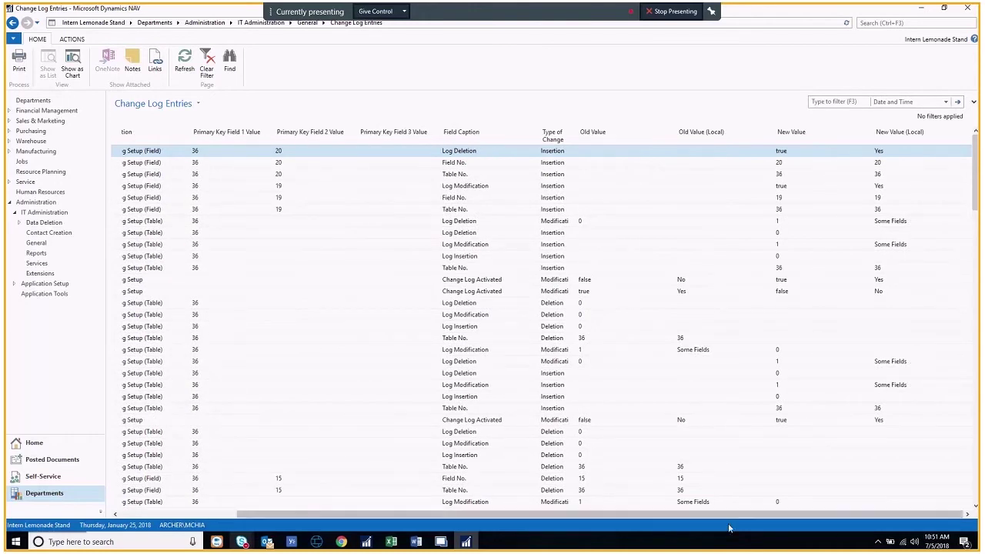
left_click_drag(721, 511, 593, 503)
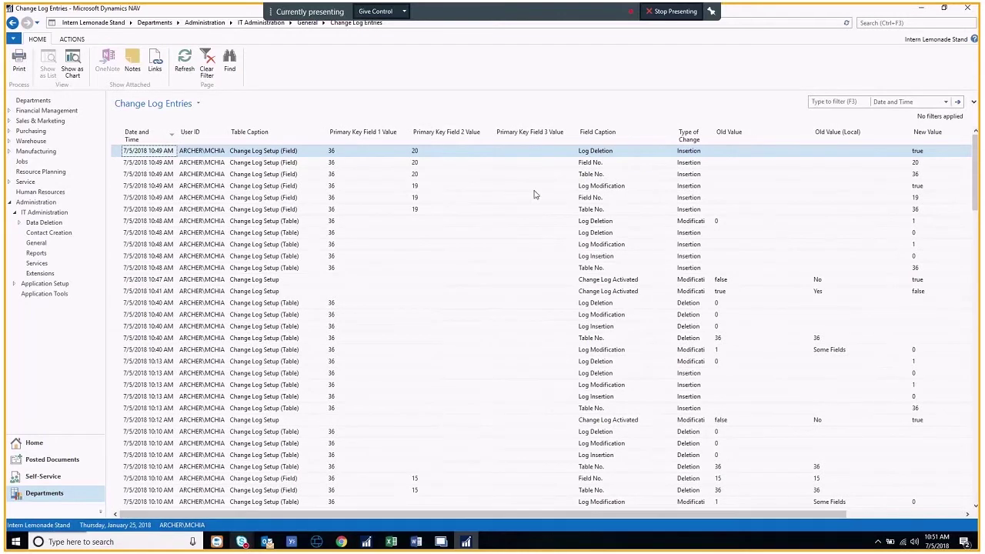